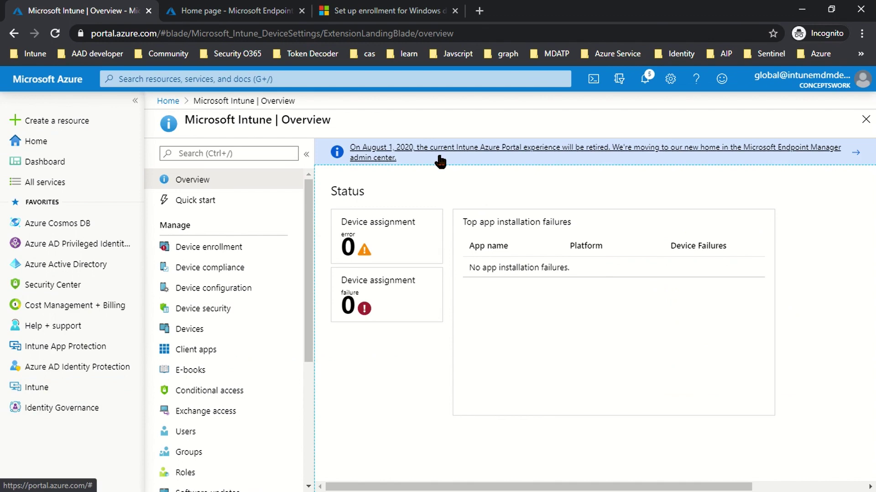
Step: In the Azure portal, go from the Intune overview to Azure Active Directory and list all licensed products
{"action": "left_click", "coordinate": [428, 153]}
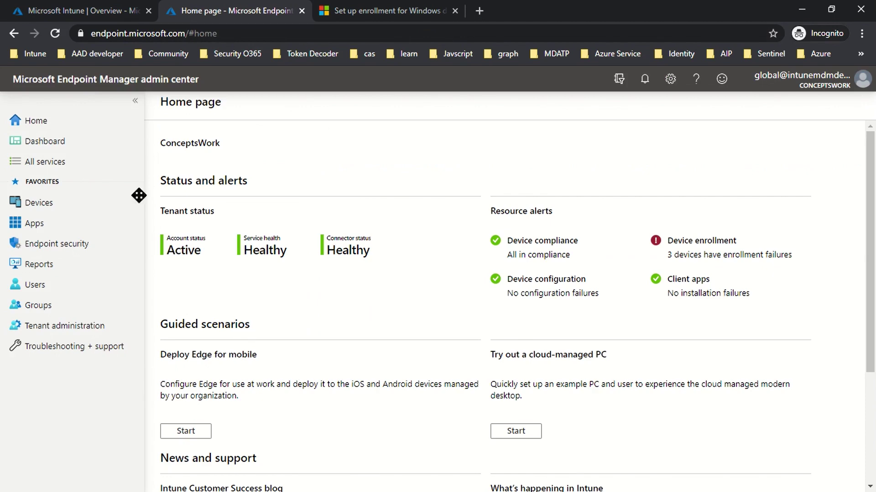
{"action": "left_click", "coordinate": [71, 15]}
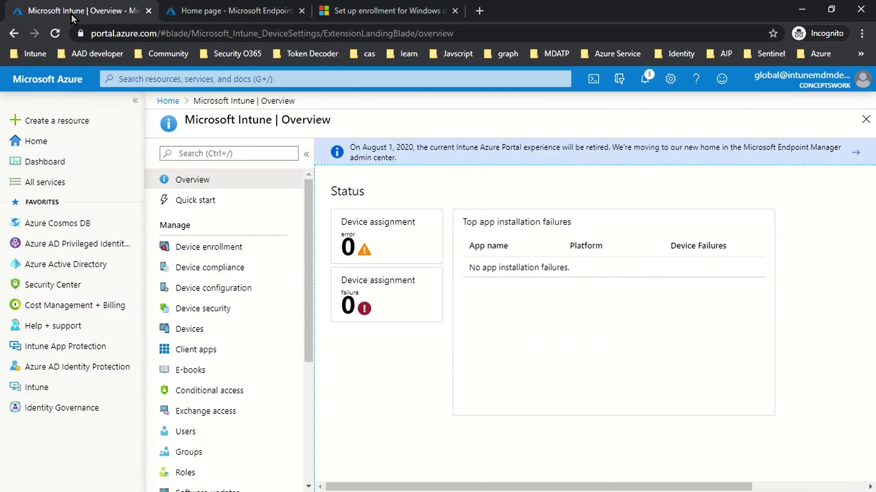
{"action": "left_click", "coordinate": [45, 389]}
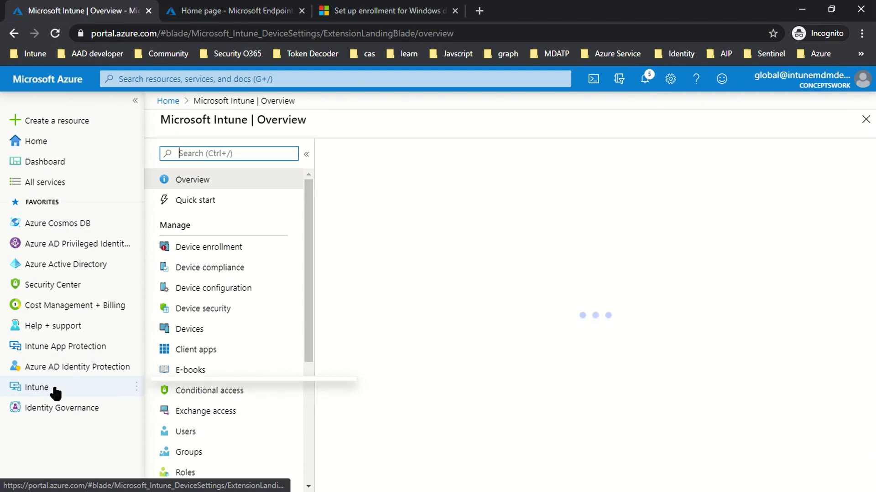
{"action": "left_click", "coordinate": [57, 268]}
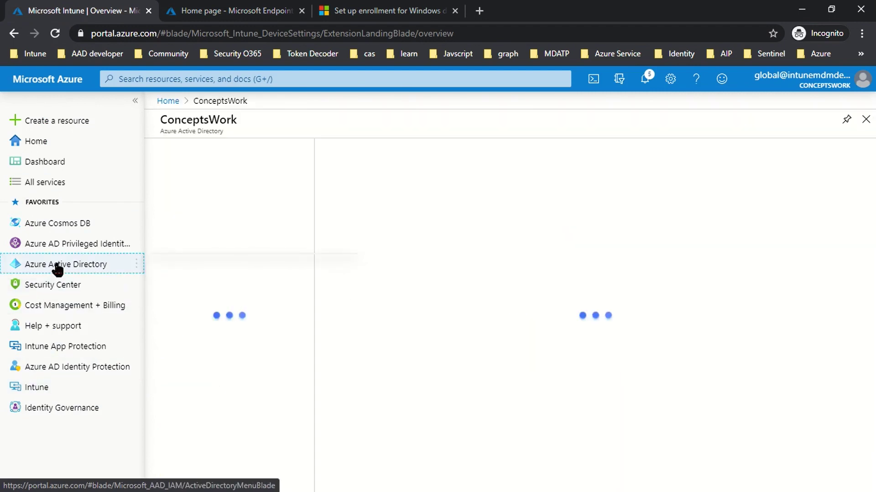
{"action": "scroll", "coordinate": [214, 426], "scroll_direction": "down", "scroll_amount": 2}
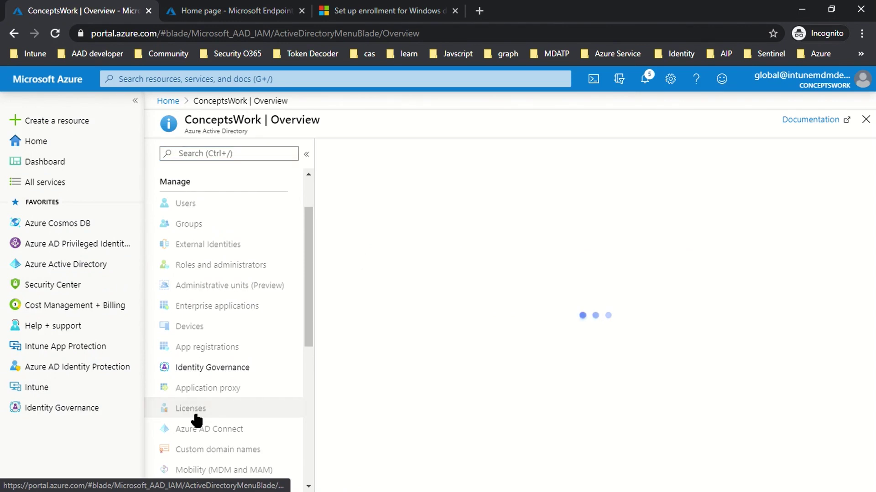
{"action": "left_click", "coordinate": [196, 416]}
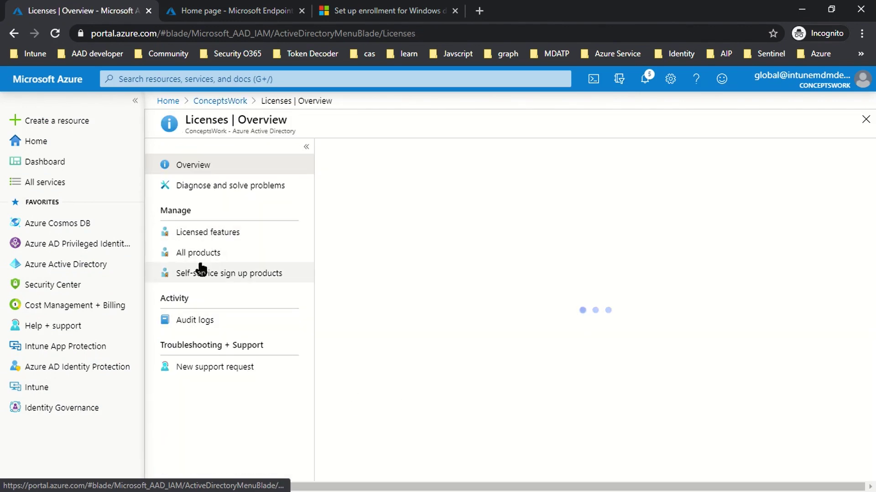
{"action": "left_click", "coordinate": [200, 253]}
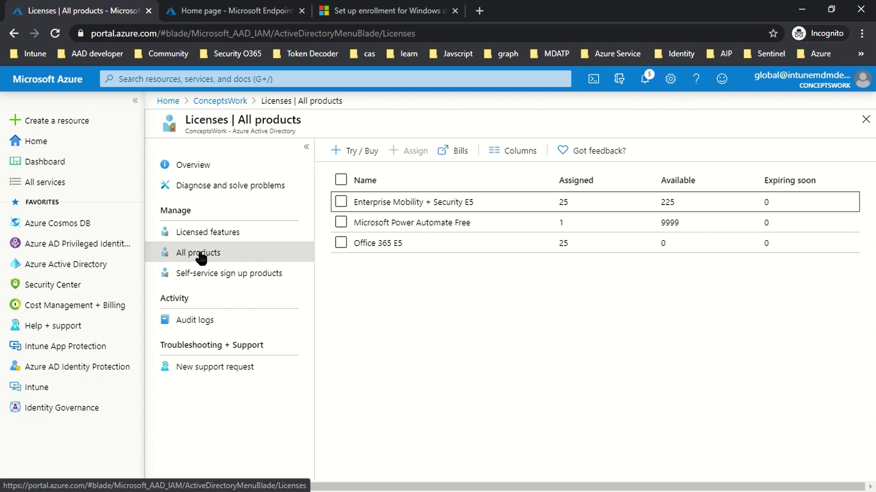
Step: Confirm the Enterprise Mobility + Security E5 service plans include Microsoft Intune, then return to Endpoint Manager
{"action": "left_click", "coordinate": [339, 202]}
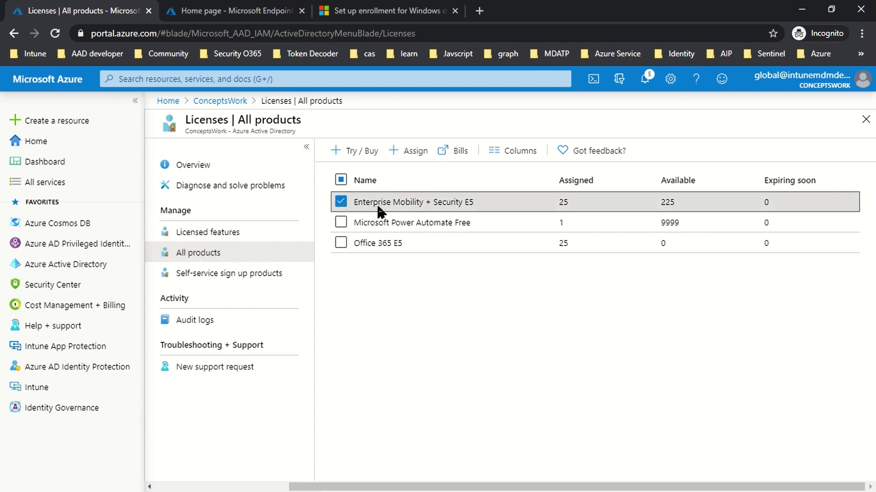
{"action": "left_click", "coordinate": [409, 211]}
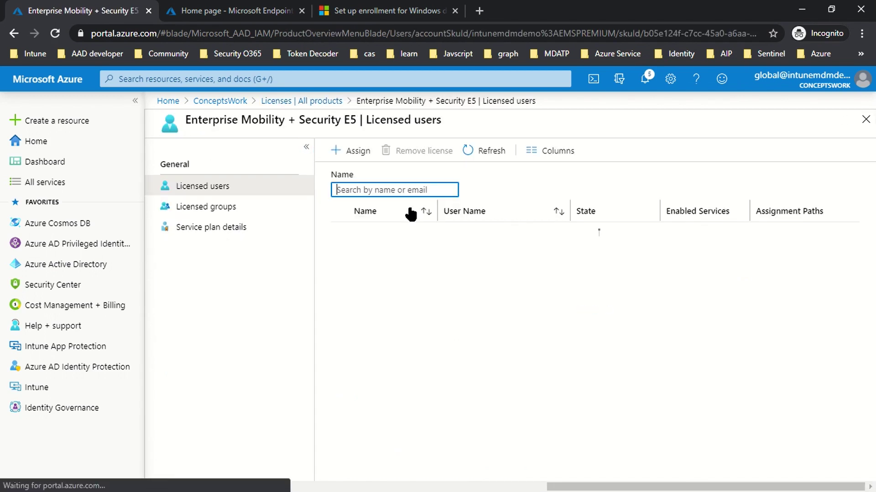
{"action": "left_click", "coordinate": [202, 230]}
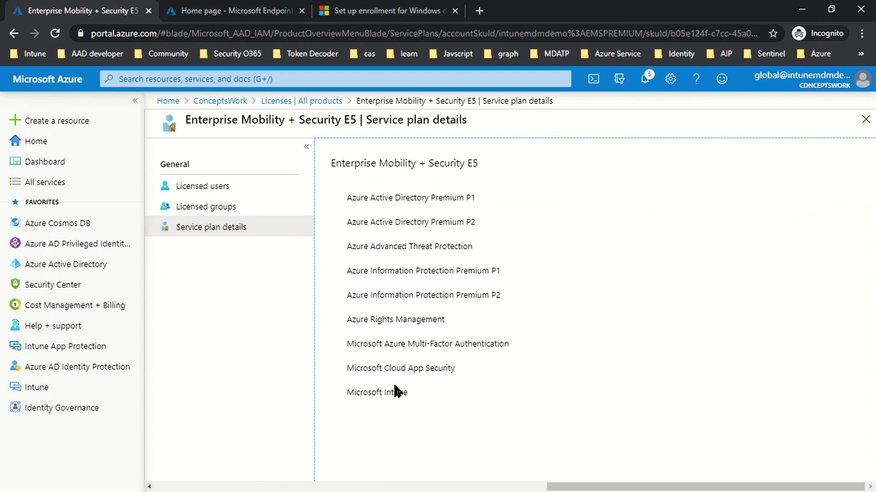
{"action": "left_click_drag", "start_coordinate": [346, 393], "coordinate": [412, 393]}
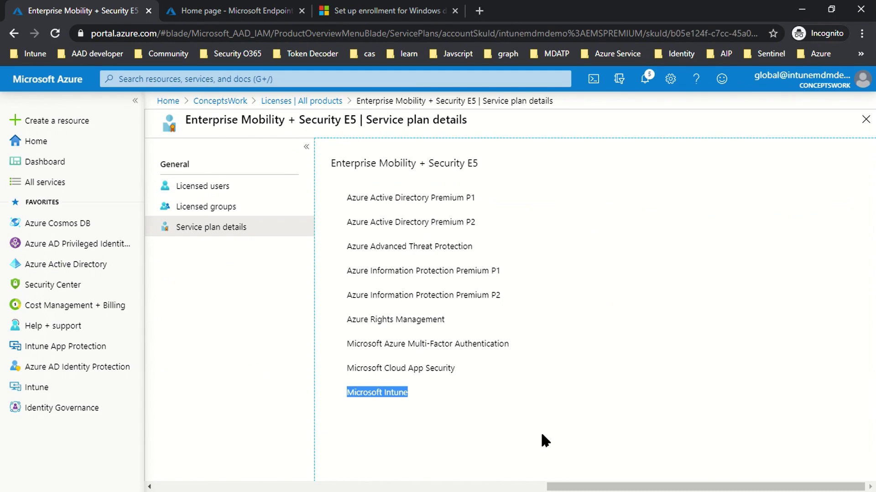
{"action": "left_click", "coordinate": [206, 16]}
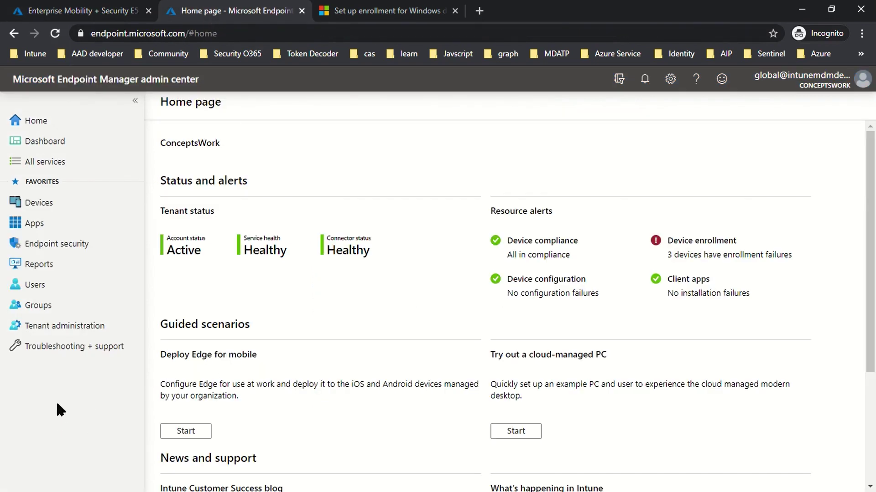
Step: Go to Devices > Windows > Windows enrollment to show Automatic Enrollment, CNAME Validation and Autopilot
{"action": "left_click", "coordinate": [52, 206]}
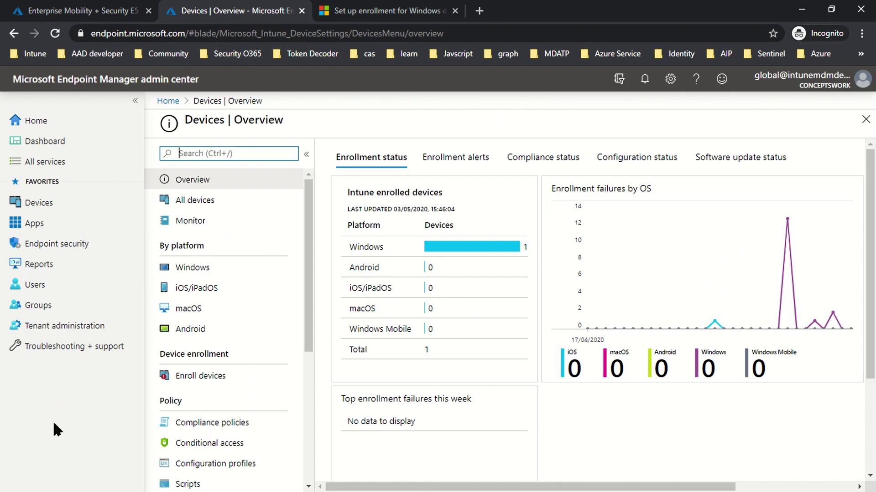
{"action": "left_click", "coordinate": [203, 266]}
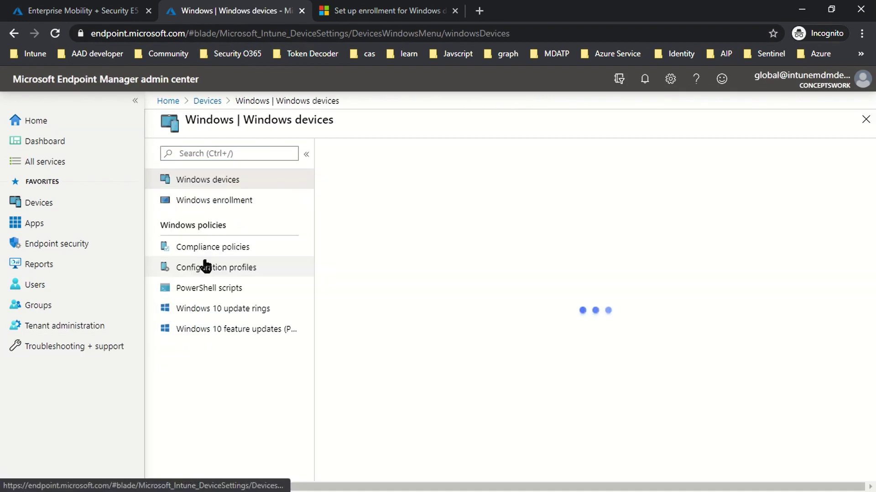
{"action": "left_click", "coordinate": [212, 201]}
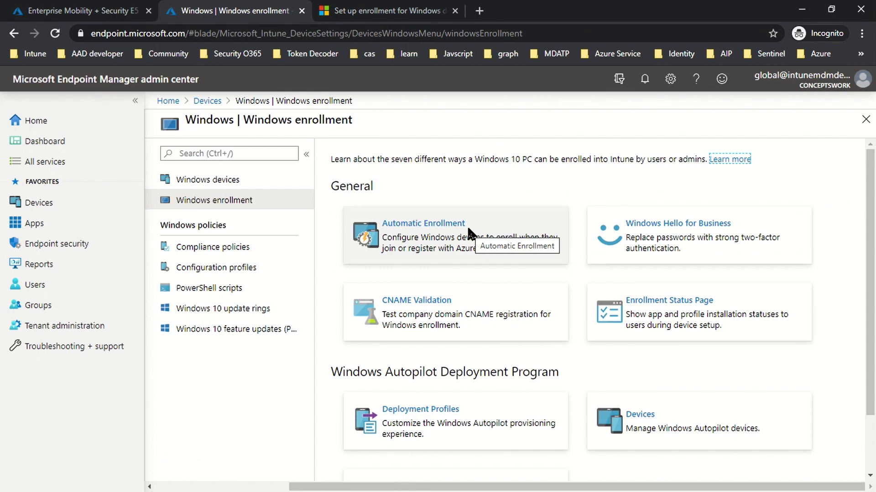
{"action": "left_click", "coordinate": [468, 230]}
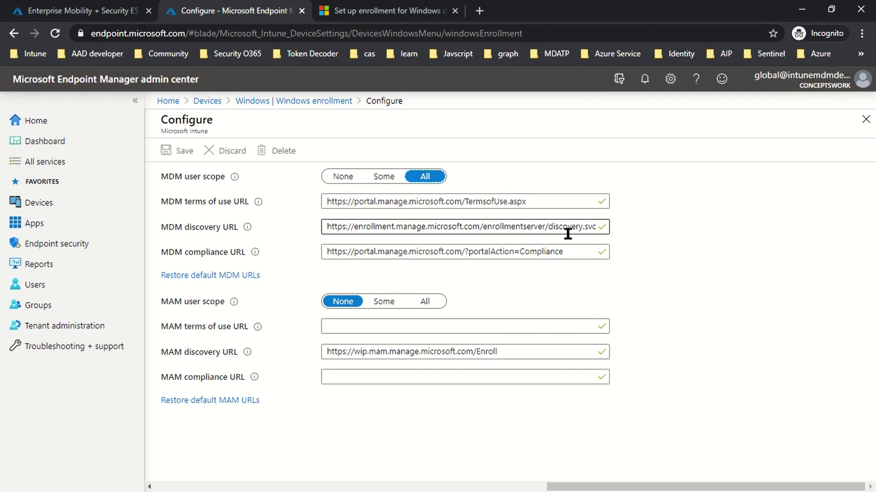
{"action": "left_click", "coordinate": [380, 178]}
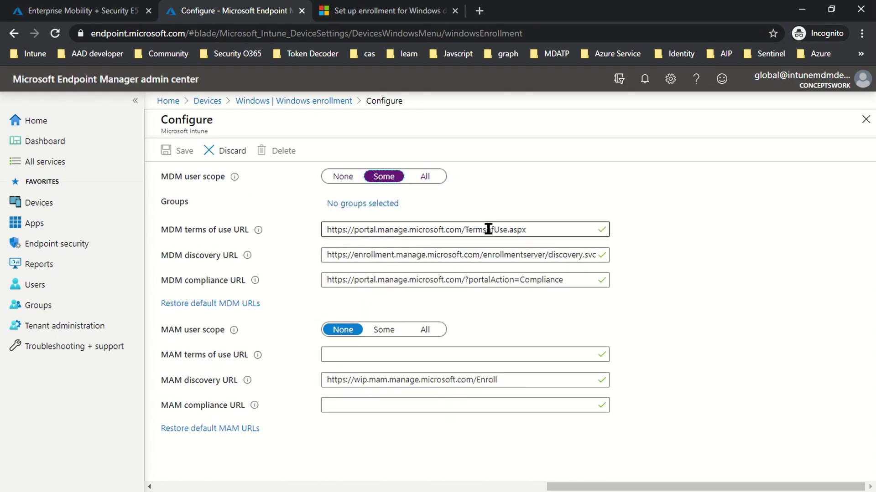
{"action": "left_click", "coordinate": [422, 177]}
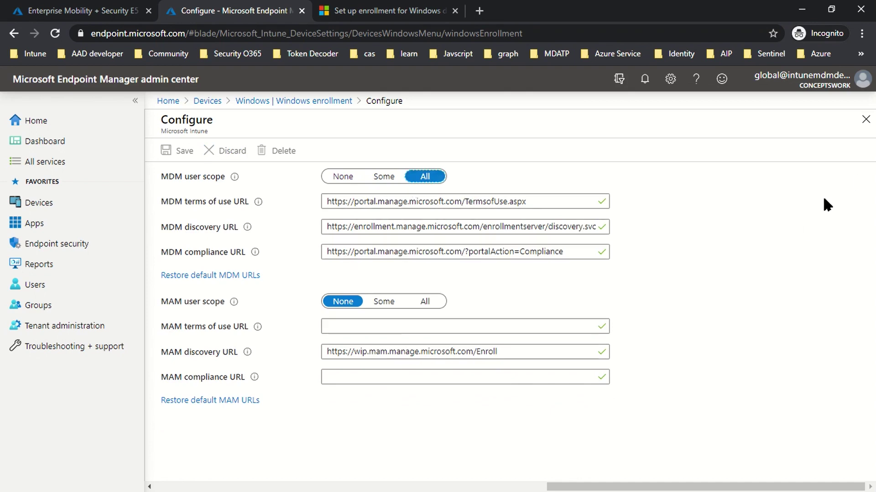
{"action": "left_click", "coordinate": [865, 119]}
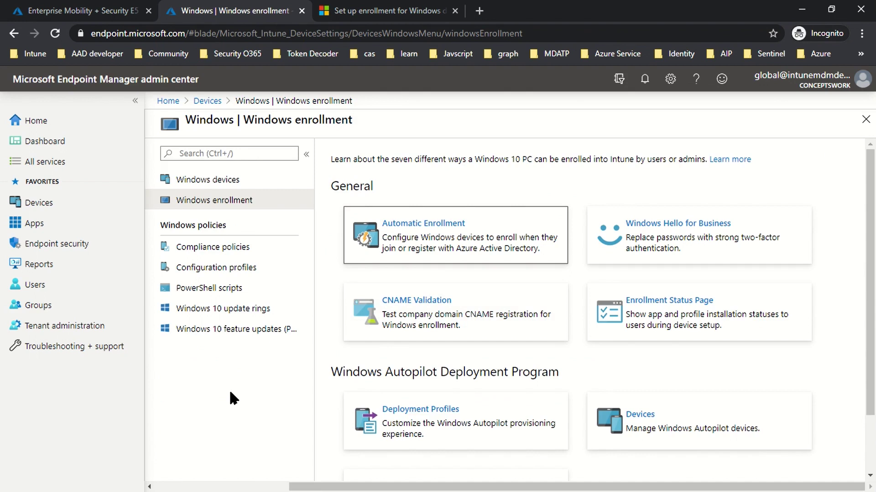
Step: Check the Windows Hello for Business PIN, TPM and sign-in settings: Enabled, TPM Preferred, all users
{"action": "left_click", "coordinate": [677, 244]}
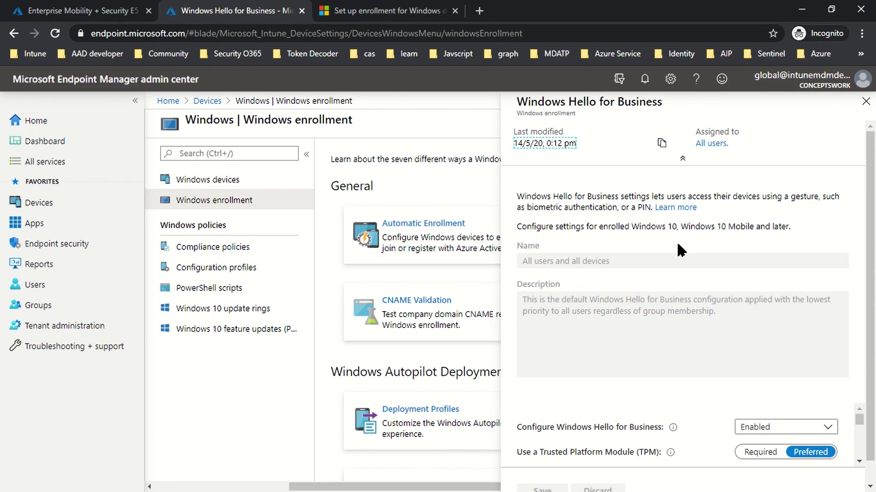
{"action": "scroll", "coordinate": [705, 300], "scroll_direction": "down", "scroll_amount": 1}
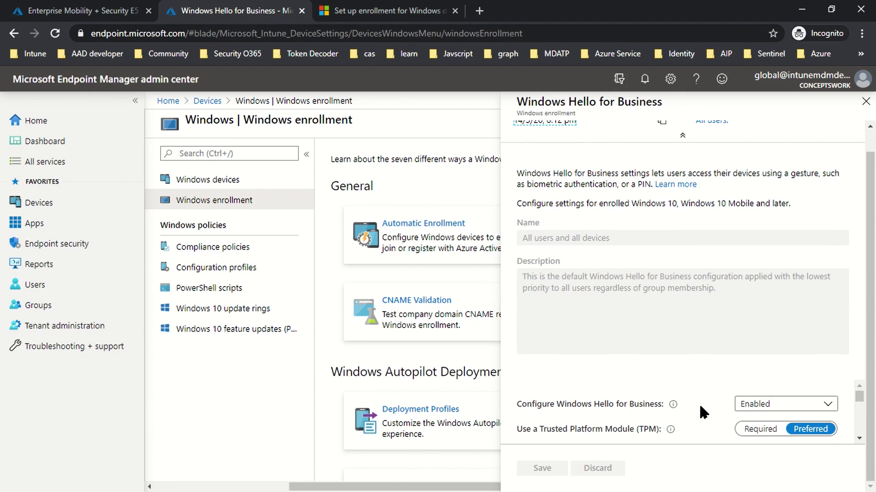
{"action": "scroll", "coordinate": [698, 403], "scroll_direction": "down", "scroll_amount": 2}
{"action": "scroll", "coordinate": [699, 403], "scroll_direction": "up", "scroll_amount": 2}
{"action": "scroll", "coordinate": [698, 403], "scroll_direction": "down", "scroll_amount": 2}
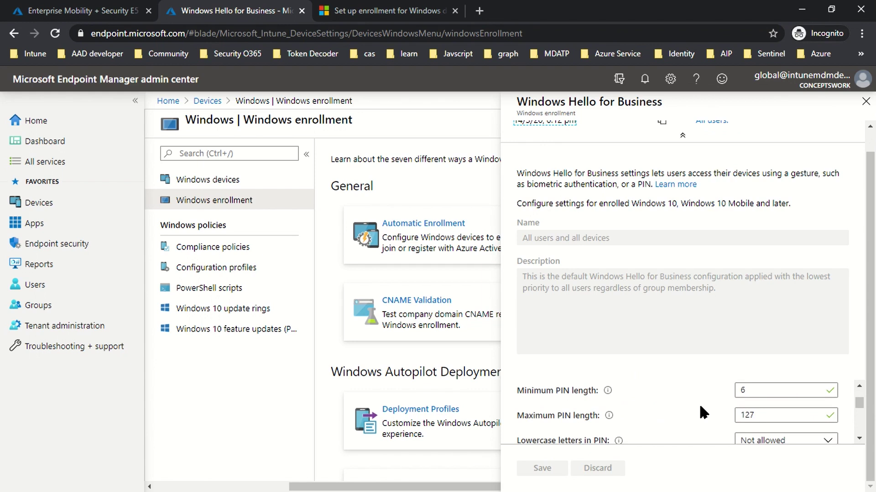
{"action": "scroll", "coordinate": [699, 403], "scroll_direction": "down", "scroll_amount": 2}
{"action": "scroll", "coordinate": [698, 403], "scroll_direction": "down", "scroll_amount": 4}
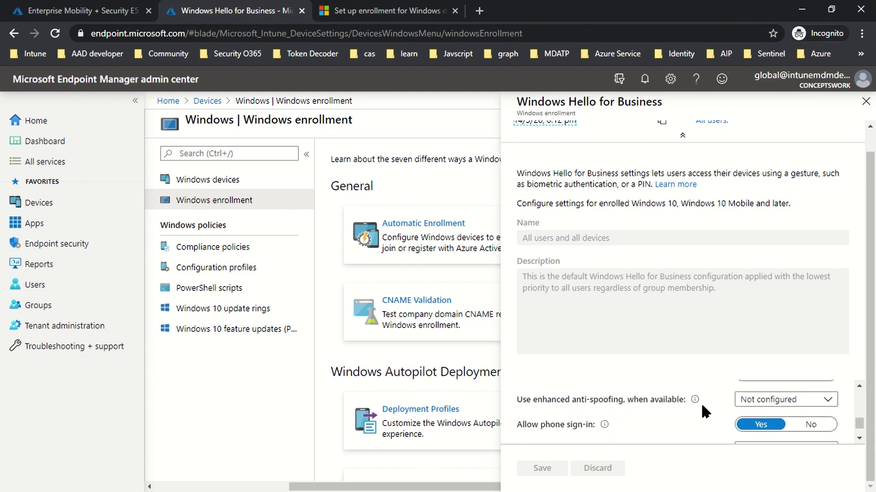
{"action": "scroll", "coordinate": [702, 403], "scroll_direction": "down", "scroll_amount": 1}
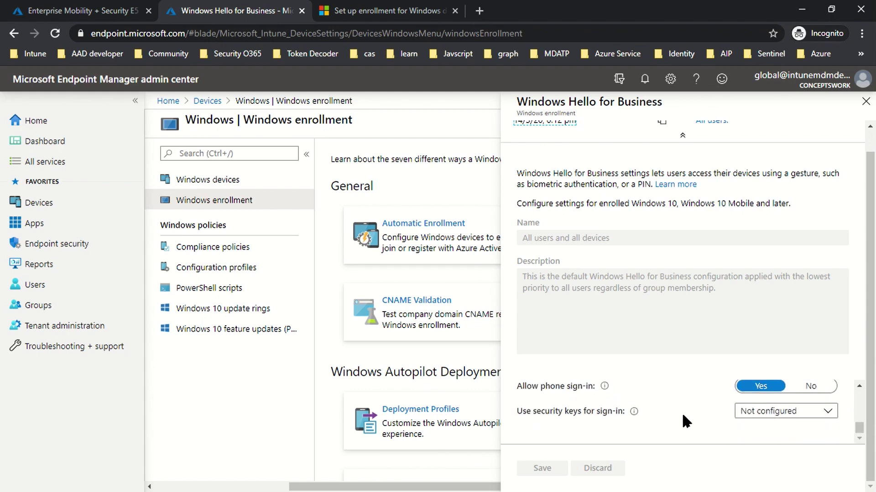
{"action": "scroll", "coordinate": [683, 416], "scroll_direction": "up", "scroll_amount": 7}
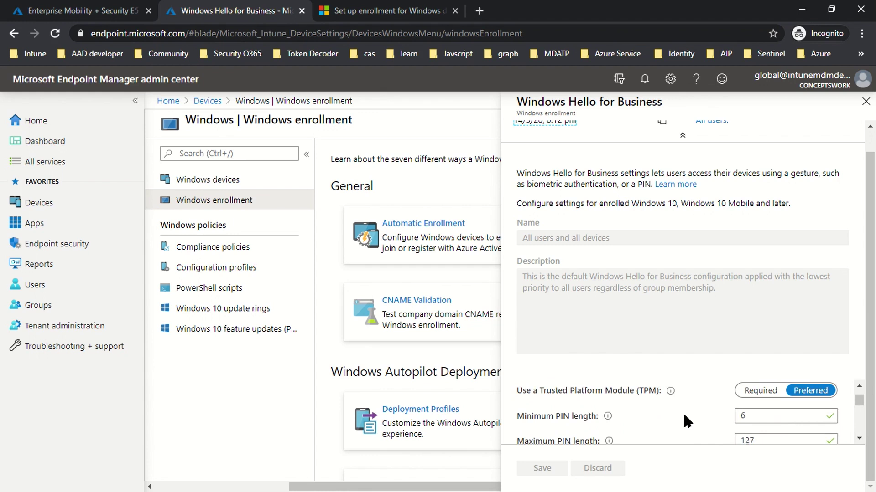
{"action": "scroll", "coordinate": [682, 419], "scroll_direction": "up", "scroll_amount": 1}
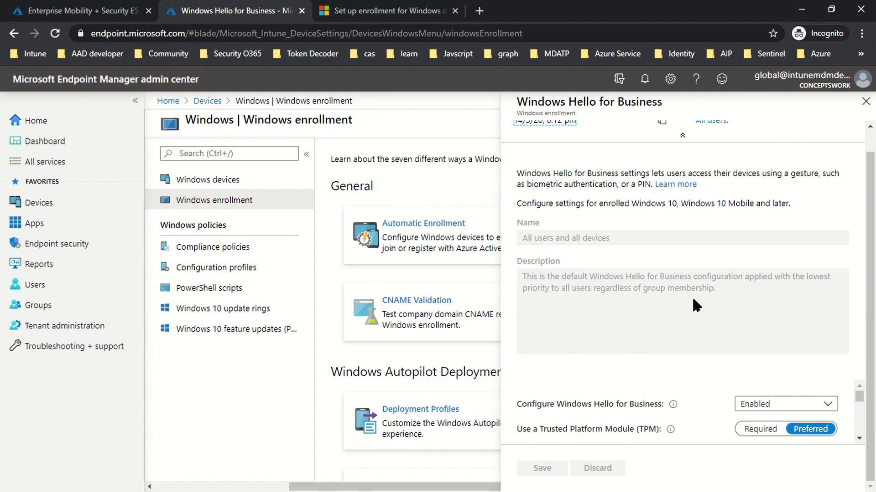
{"action": "scroll", "coordinate": [702, 392], "scroll_direction": "up", "scroll_amount": 1}
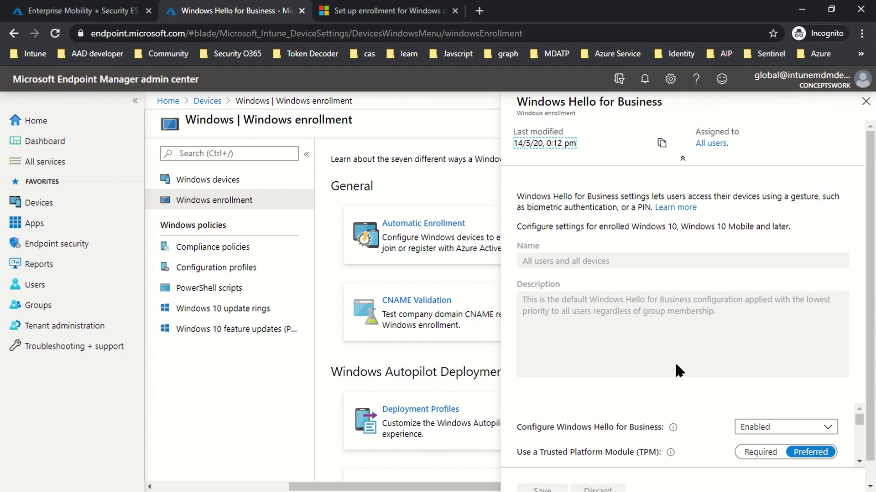
{"action": "left_click", "coordinate": [866, 101]}
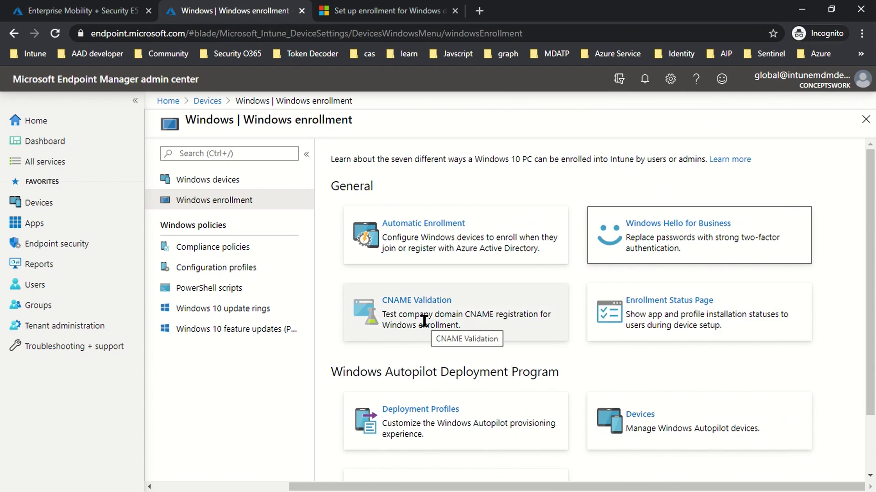
Step: Start CNAME Validation, then view the docs' Step 1 table mapping EnterpriseEnrollment to EnterpriseEnrollment-s.manage.microsoft.com
{"action": "left_click", "coordinate": [424, 321]}
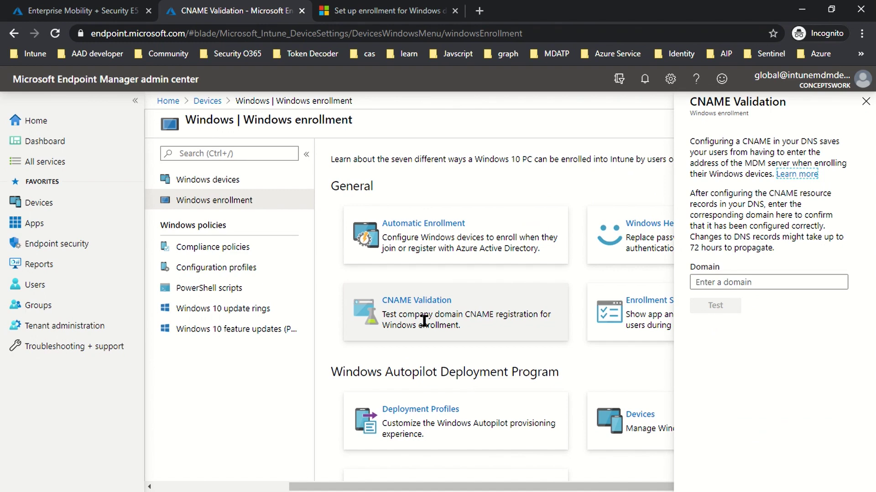
{"action": "left_click", "coordinate": [351, 15]}
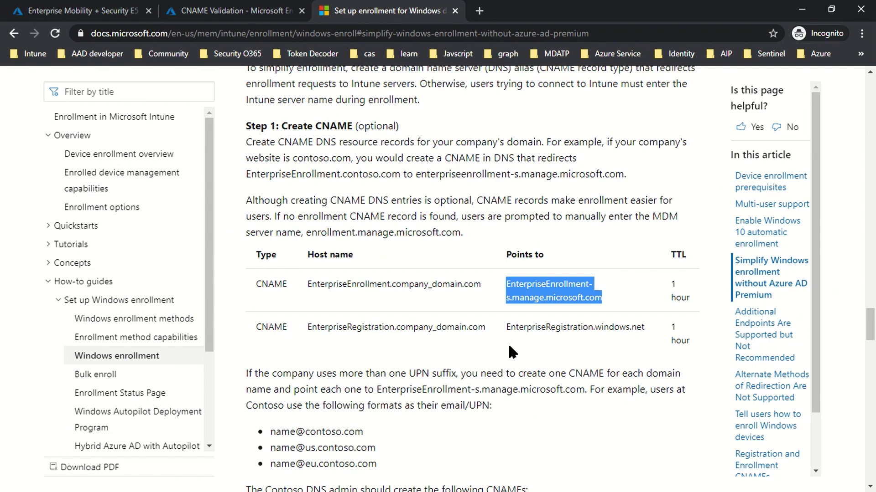
Step: Highlight the CNAME redirection guidance, then return to CNAME Validation with the Domain field selected
{"action": "left_click_drag", "start_coordinate": [405, 175], "coordinate": [623, 200]}
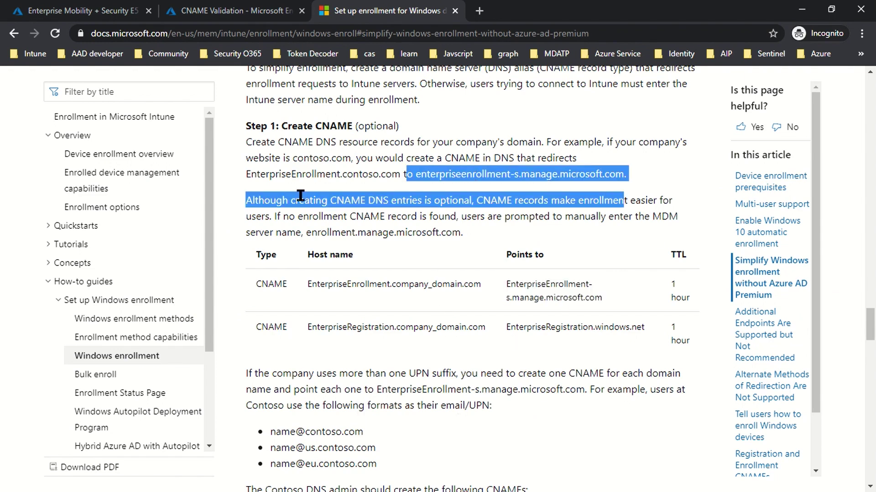
{"action": "left_click", "coordinate": [182, 11]}
{"action": "left_click", "coordinate": [731, 284]}
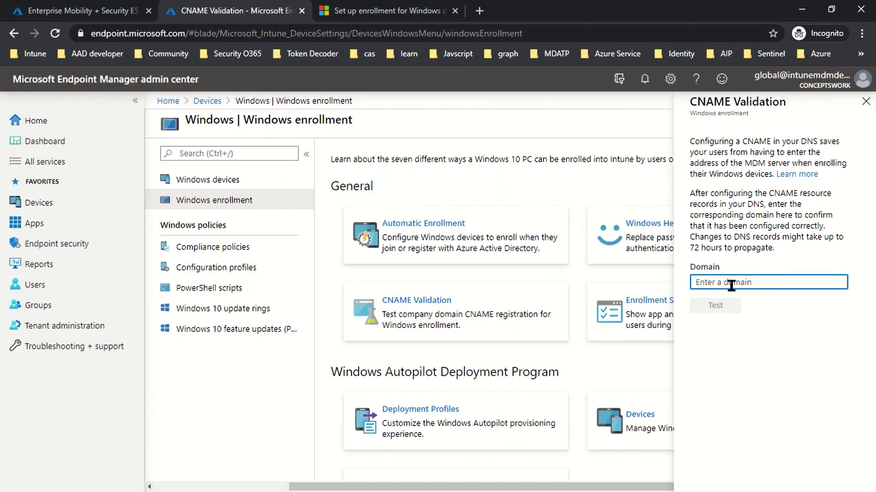
Step: Test the CNAME for conceptswork.com, confirm it is configured correctly, and close the panel
{"action": "type", "text": "conceptswork.com"}
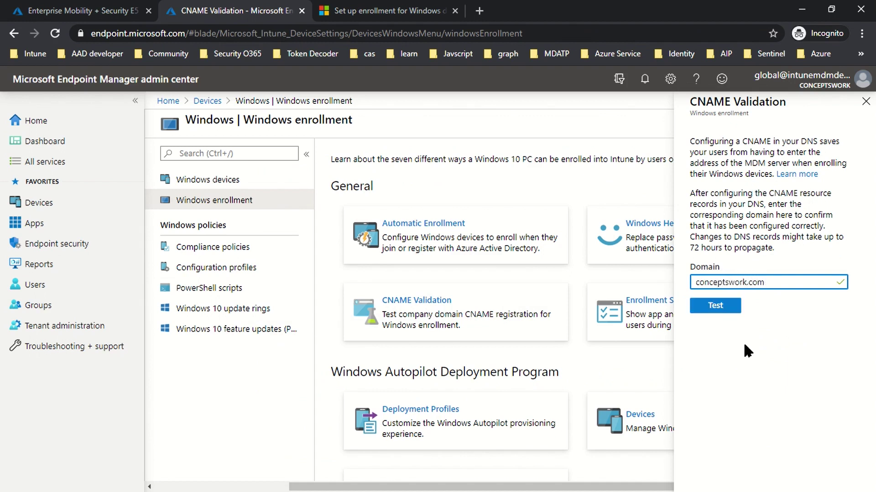
{"action": "left_click", "coordinate": [712, 309]}
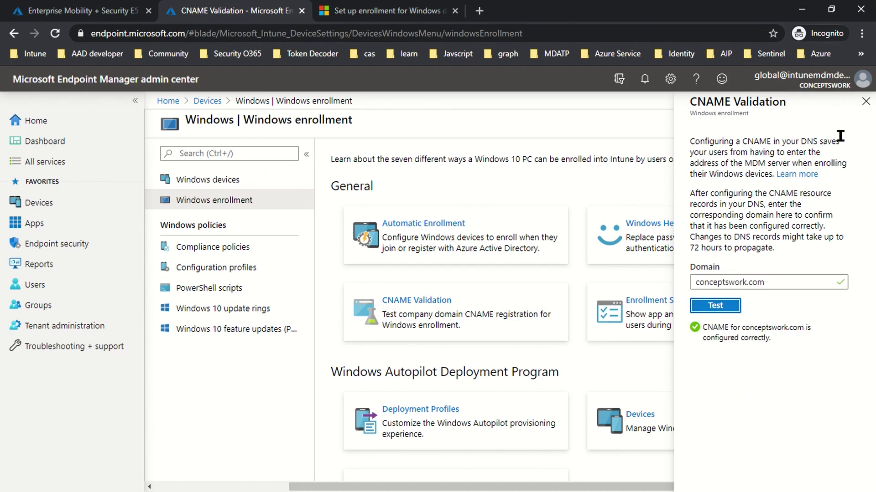
{"action": "left_click", "coordinate": [865, 102]}
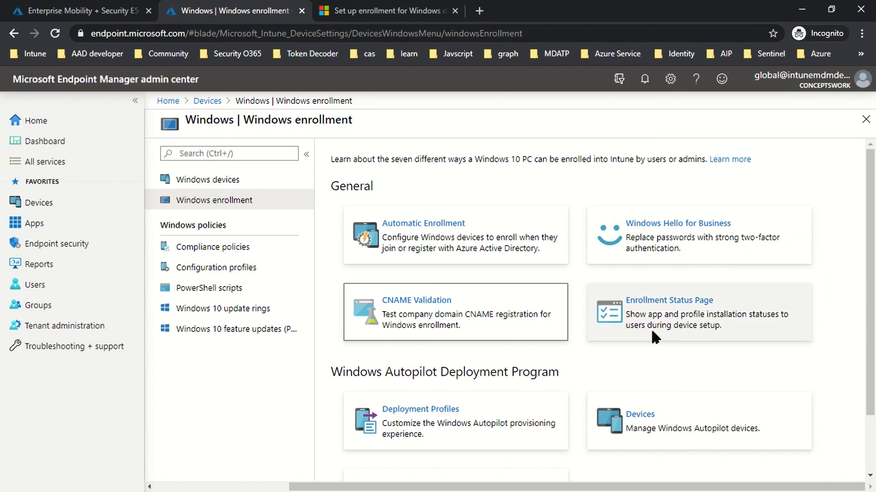
Step: Open Automatic Enrollment to show MDM user scope All and MAM user scope None
{"action": "scroll", "coordinate": [709, 319], "scroll_direction": "down", "scroll_amount": 2}
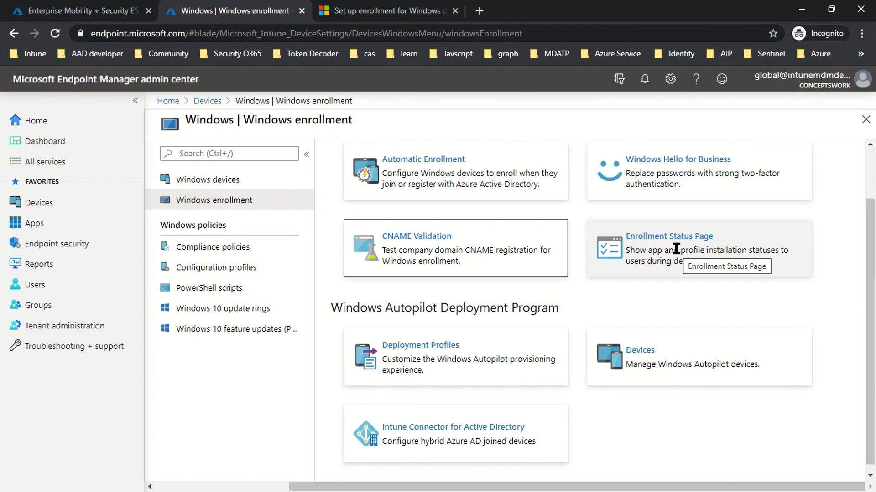
{"action": "left_click", "coordinate": [449, 173]}
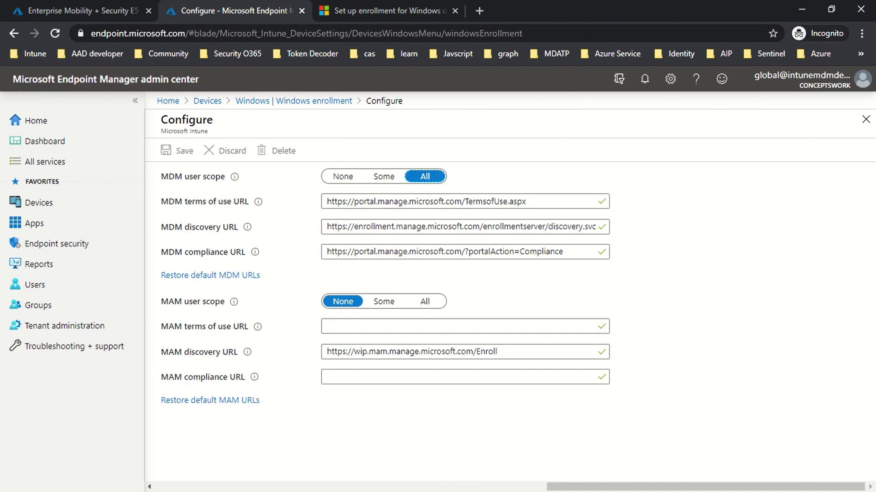
{"action": "left_click", "coordinate": [710, 322]}
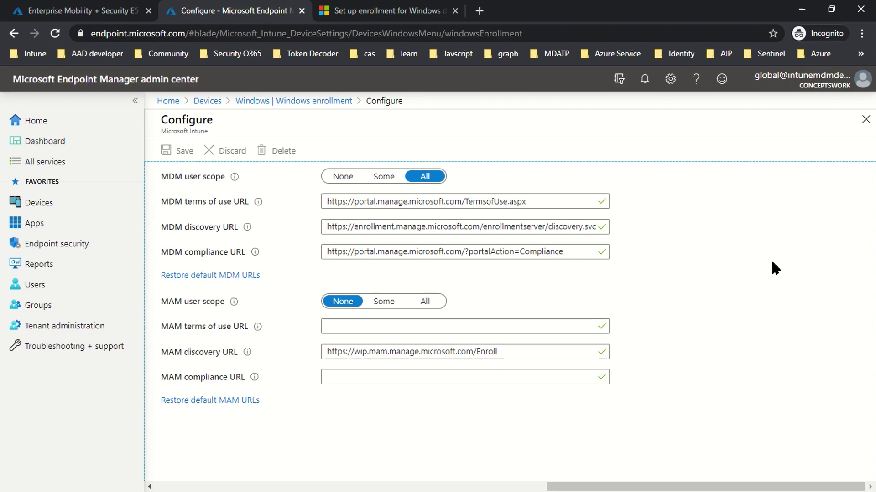
Step: List Azure AD devices and scroll right to see ENROLLMENT_REST as Intune-managed and compliant
{"action": "left_click", "coordinate": [81, 11]}
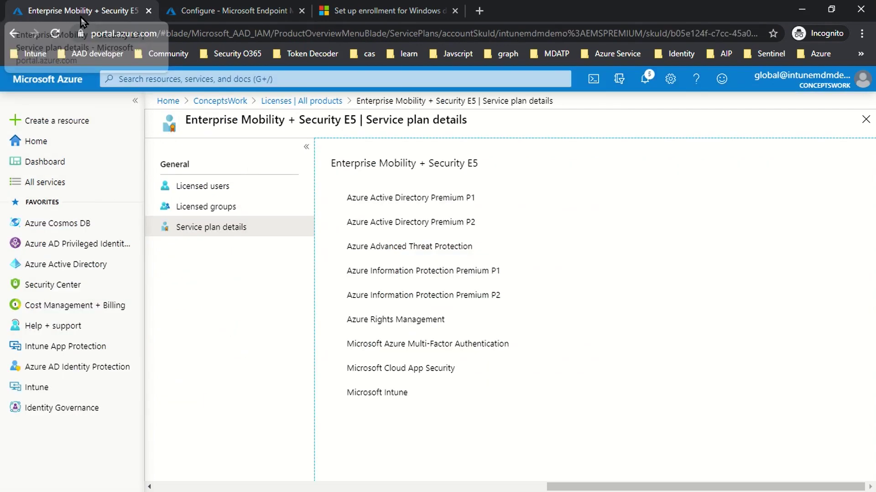
{"action": "left_click", "coordinate": [61, 268]}
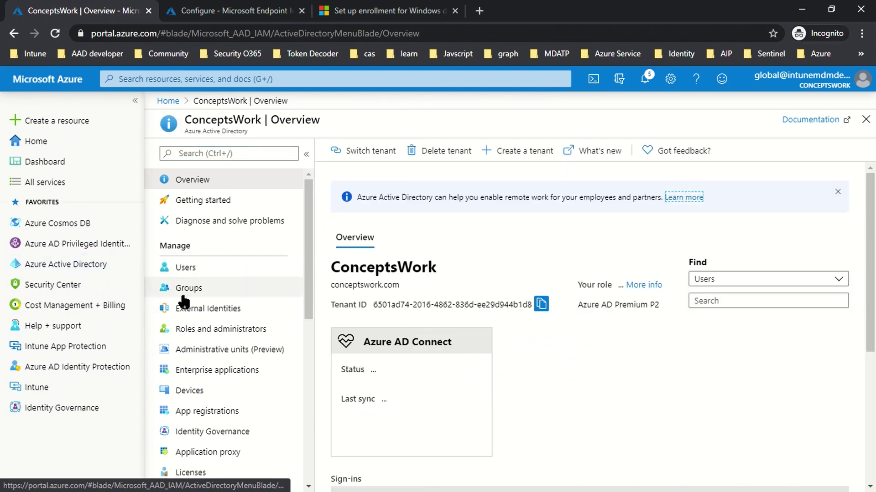
{"action": "left_click", "coordinate": [185, 396]}
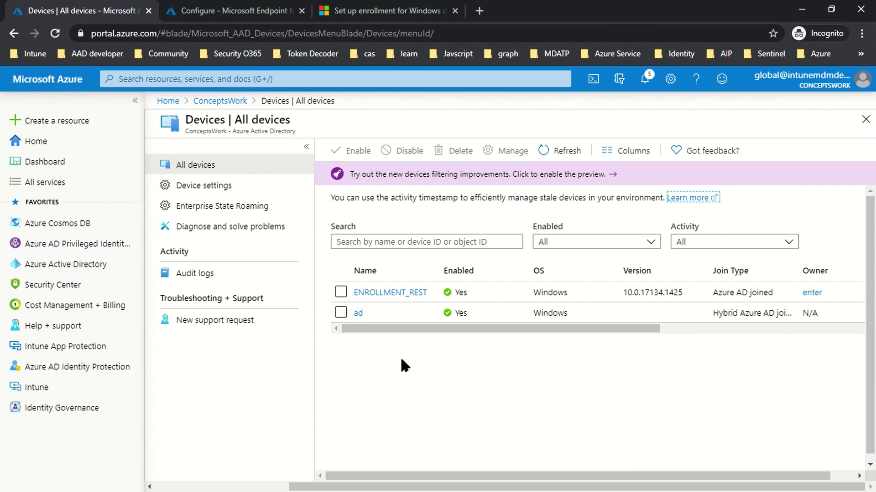
{"action": "left_click_drag", "start_coordinate": [394, 329], "coordinate": [539, 330]}
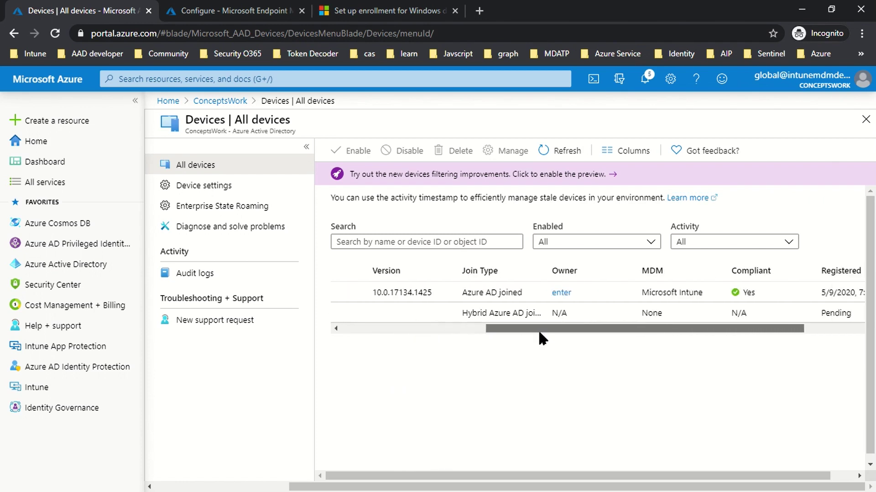